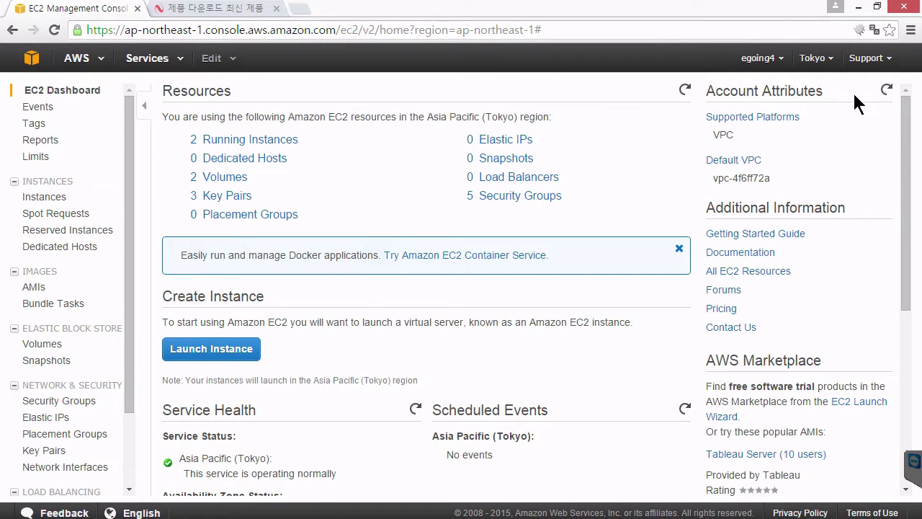
Step: Briefly search Google for 'putty' in a new tab, then close it to return to NetSarang's download page
click(253, 15)
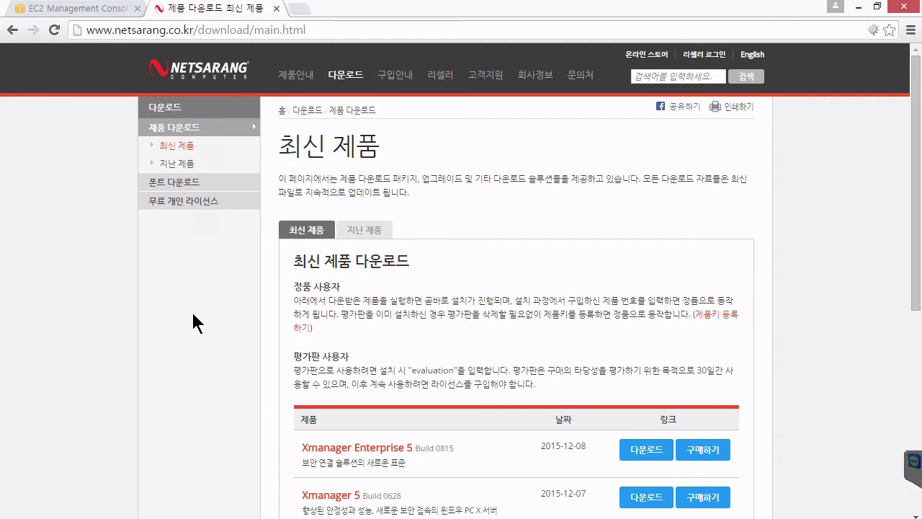
click(300, 9)
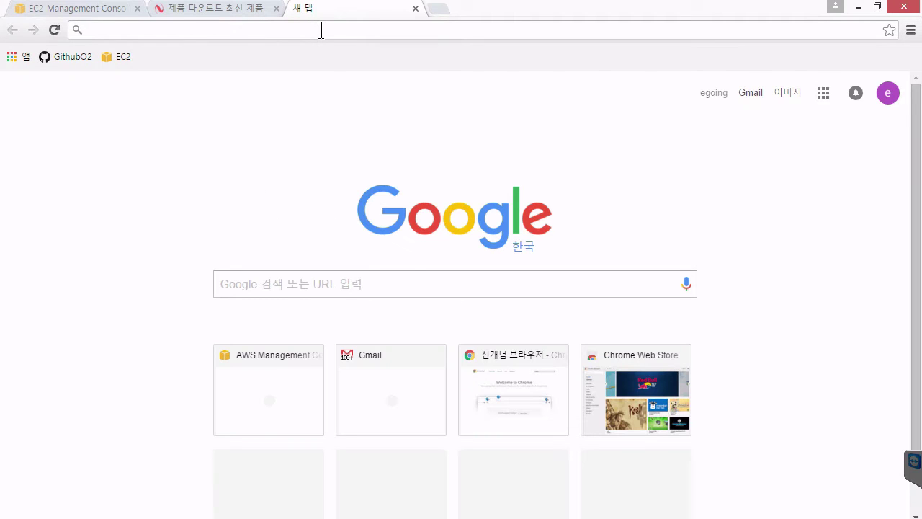
text(putty)
key(Return)
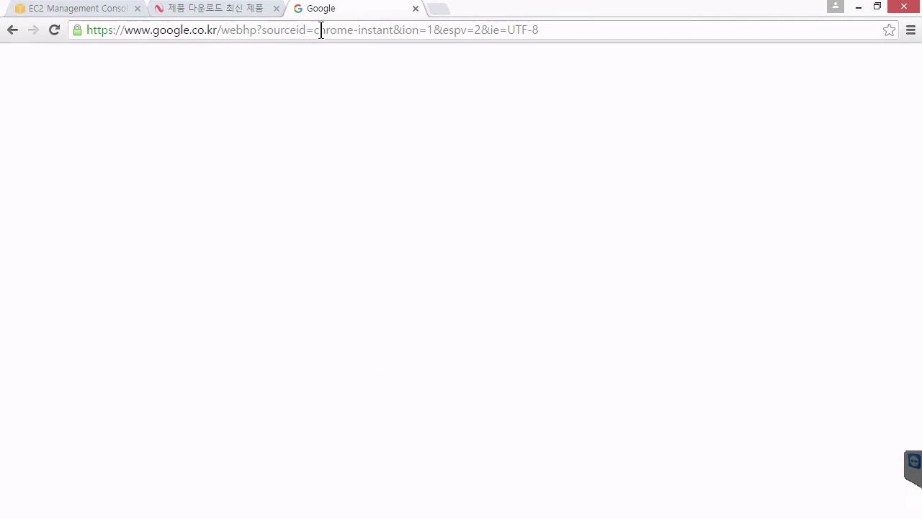
click(417, 8)
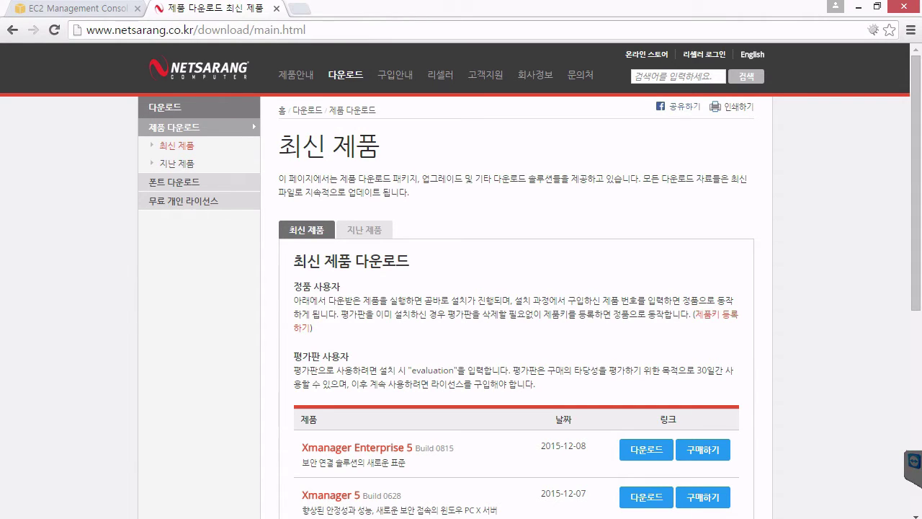
Step: Scroll NetSarang's download page to the Xshell 5 entry, then switch to the EC2 Management Console tab
click(157, 35)
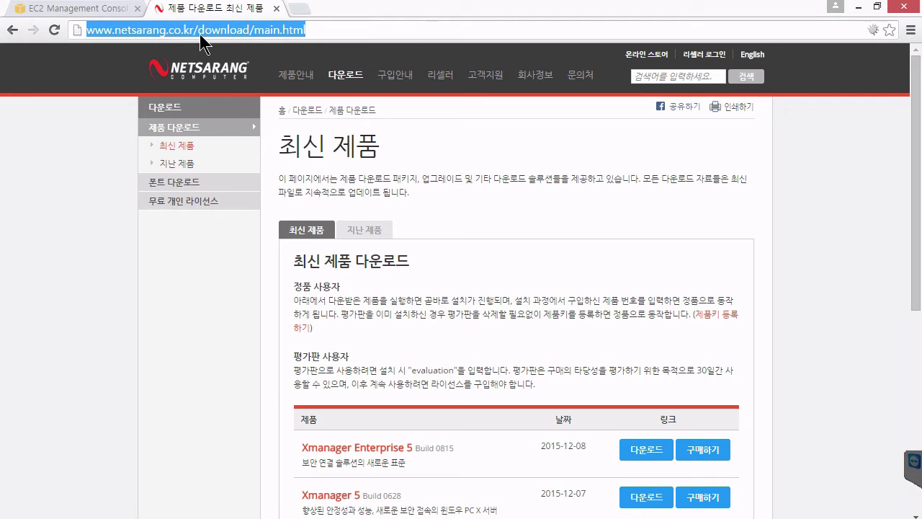
mouse_move(360, 76)
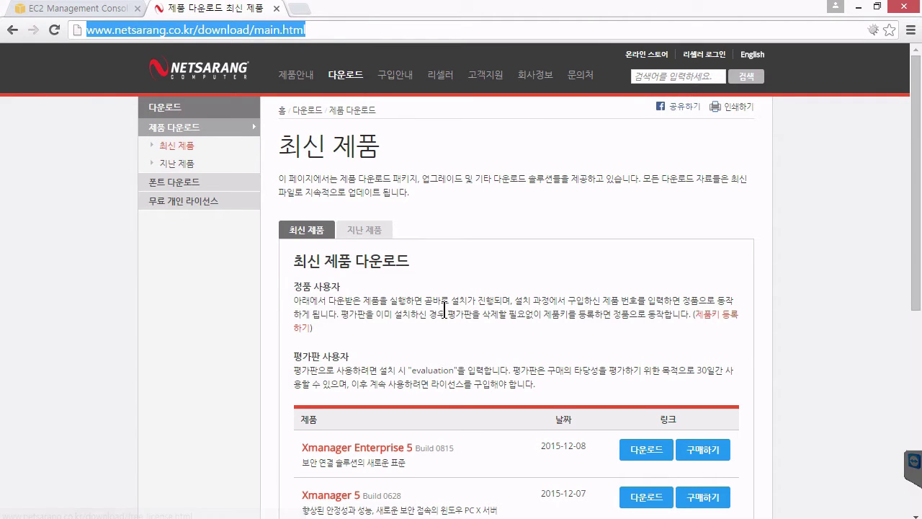
scroll(444, 312, down, 1)
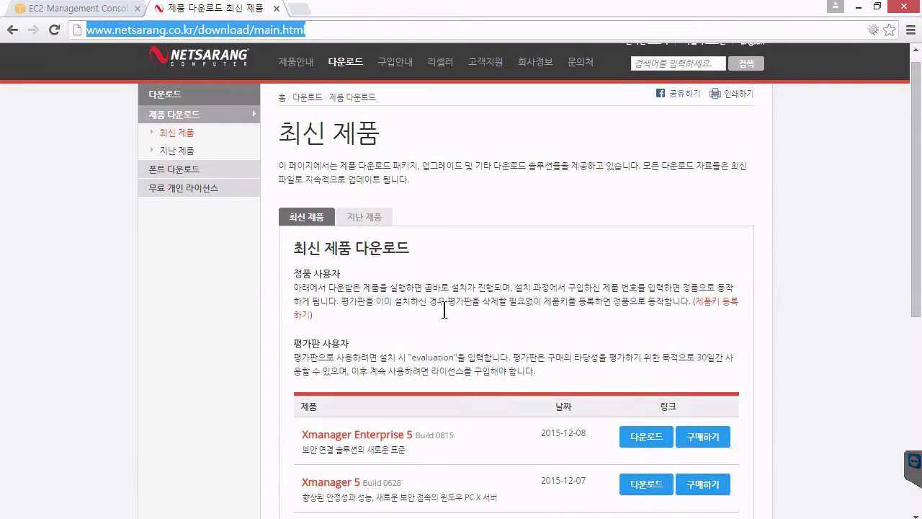
scroll(444, 311, down, 3)
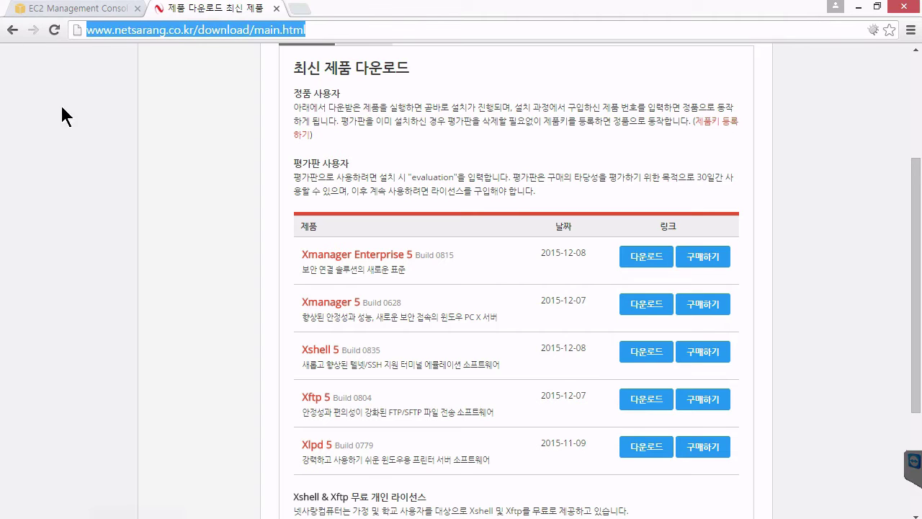
click(101, 16)
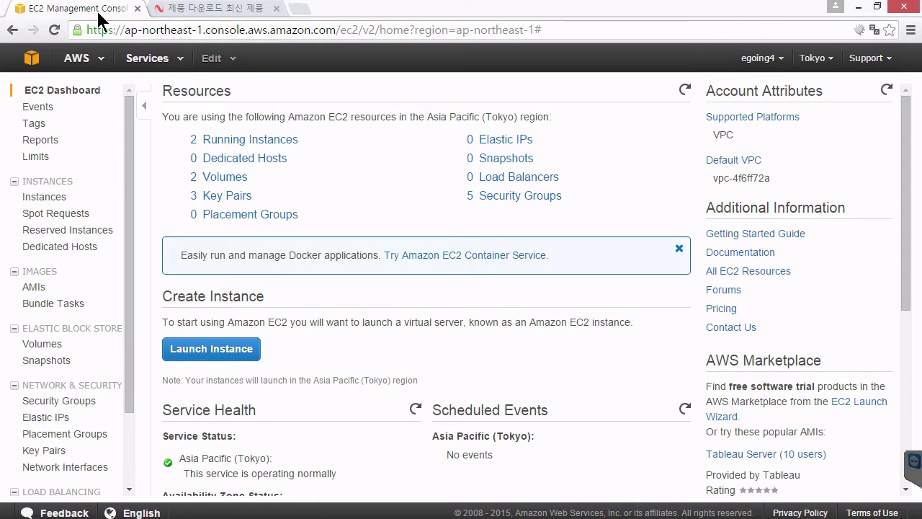
Step: Open the EC2 Instances list and select the Web server instance to show its public IP 54.238.222.246
click(58, 206)
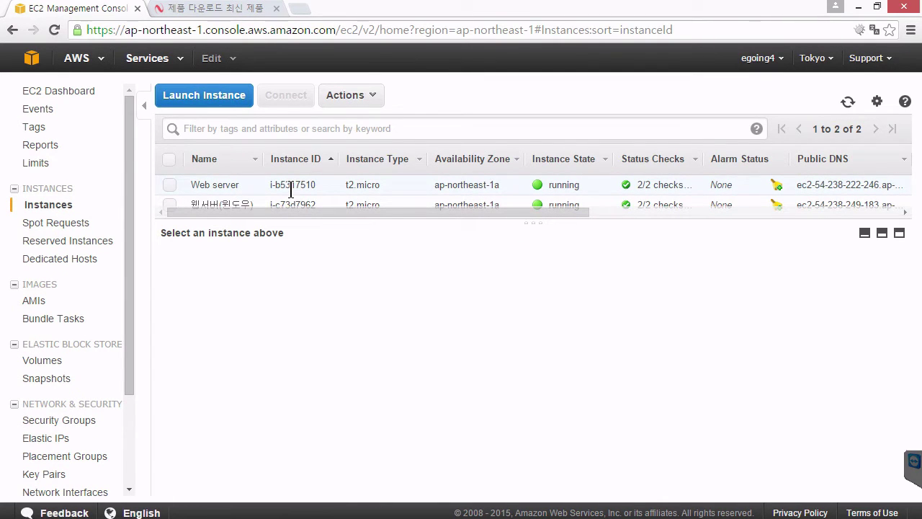
click(291, 191)
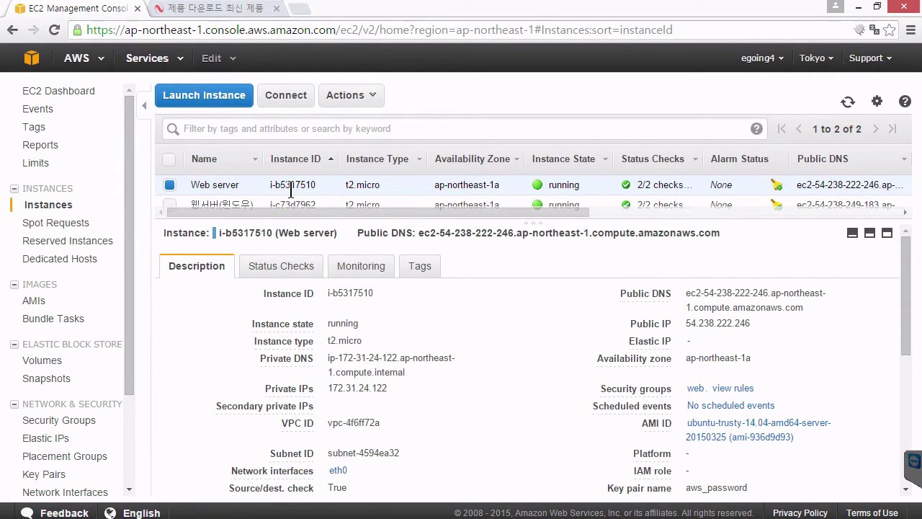
right_click(292, 182)
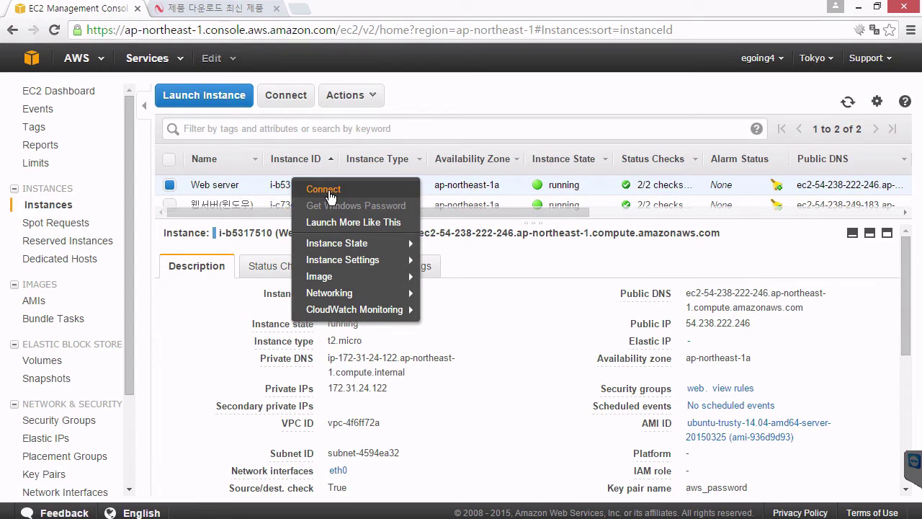
click(329, 190)
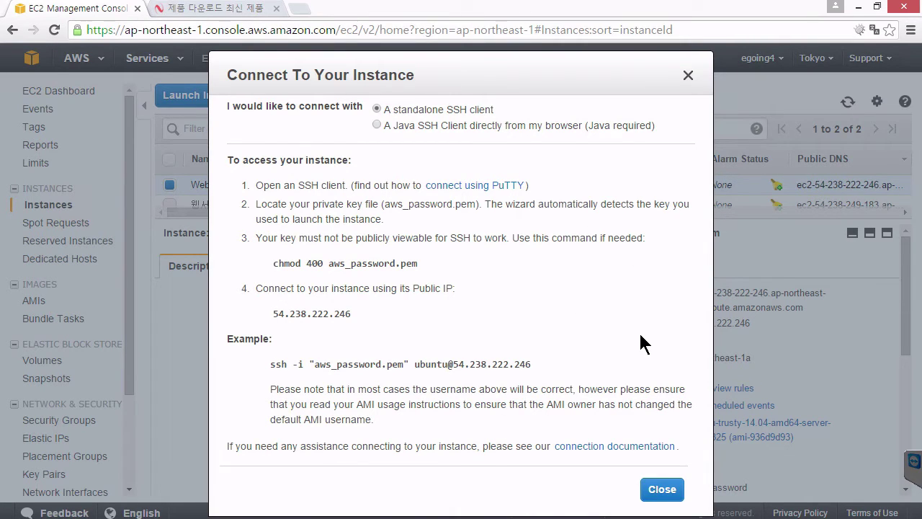
Step: Open File Explorer maximized on the Downloads folder, where aws_password.pem is briefly selected
mouse_move(230, 515)
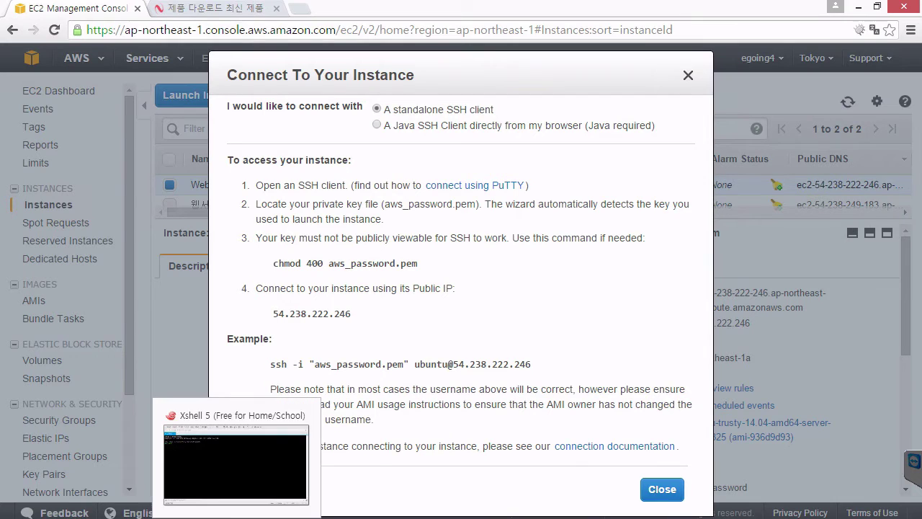
click(177, 418)
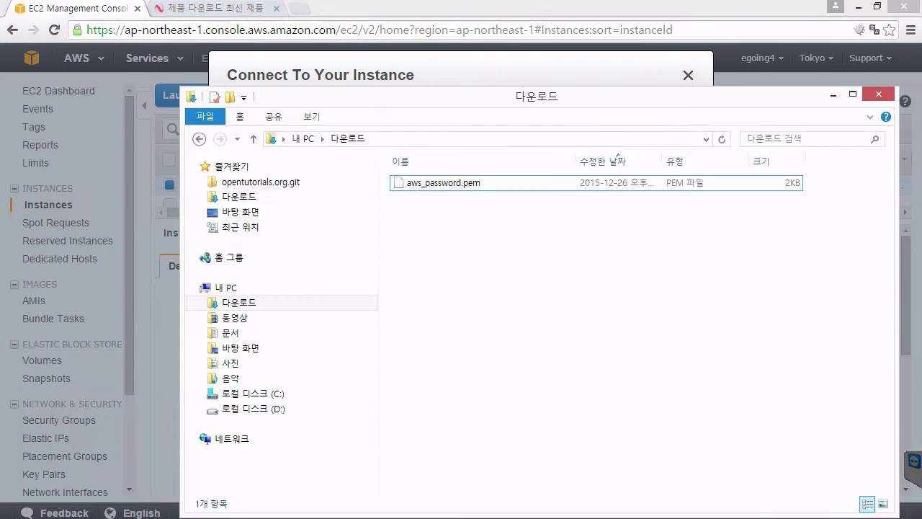
double_click(408, 96)
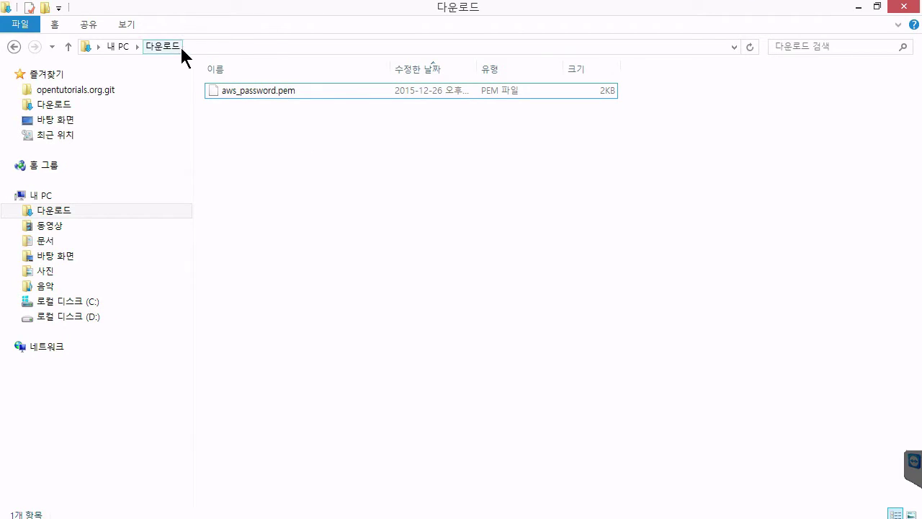
click(253, 84)
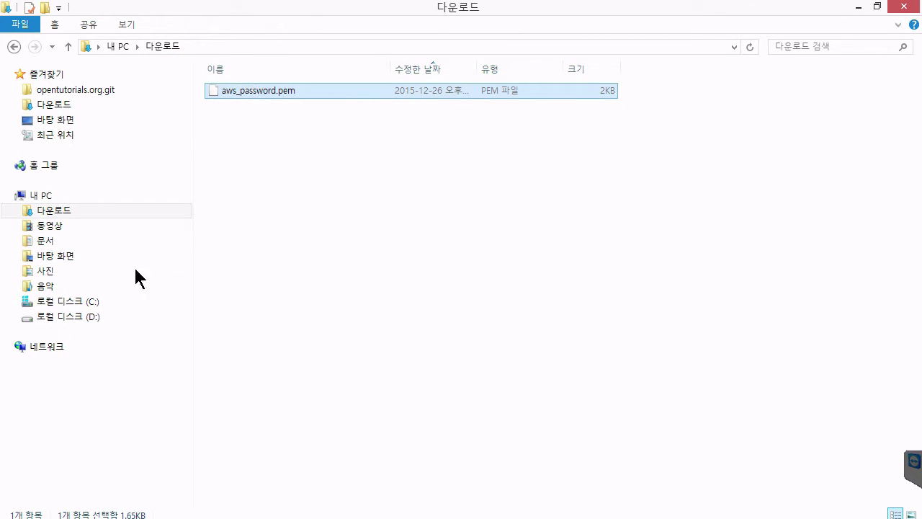
click(315, 132)
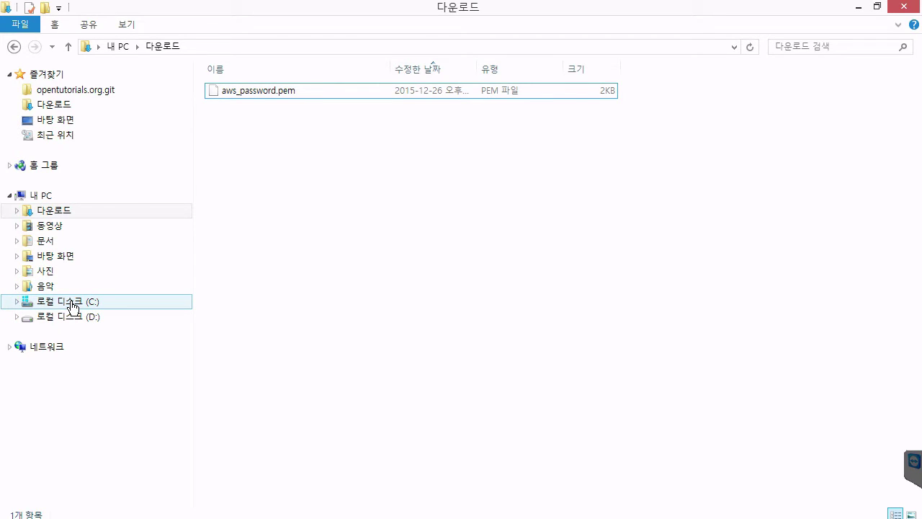
Step: Navigate to C:\dev\key to find aws_password.pem, then bring Xshell 5 to the front
click(75, 302)
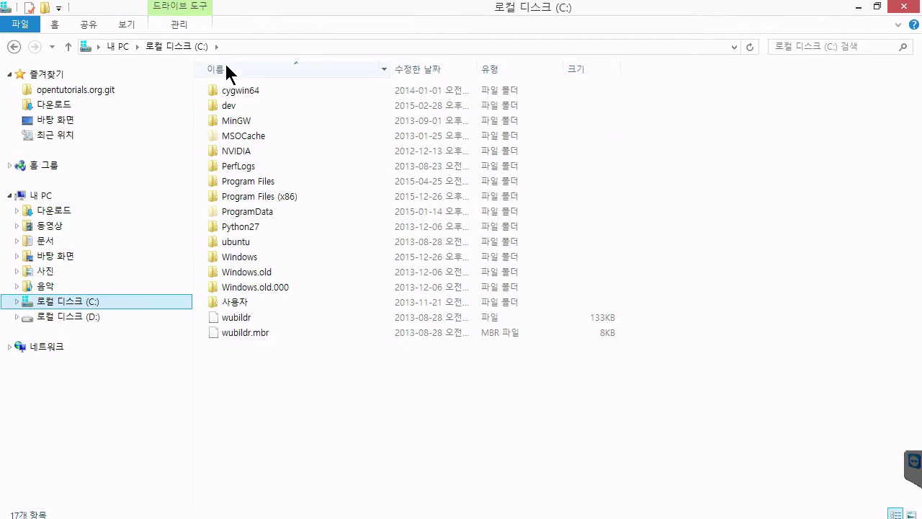
double_click(250, 104)
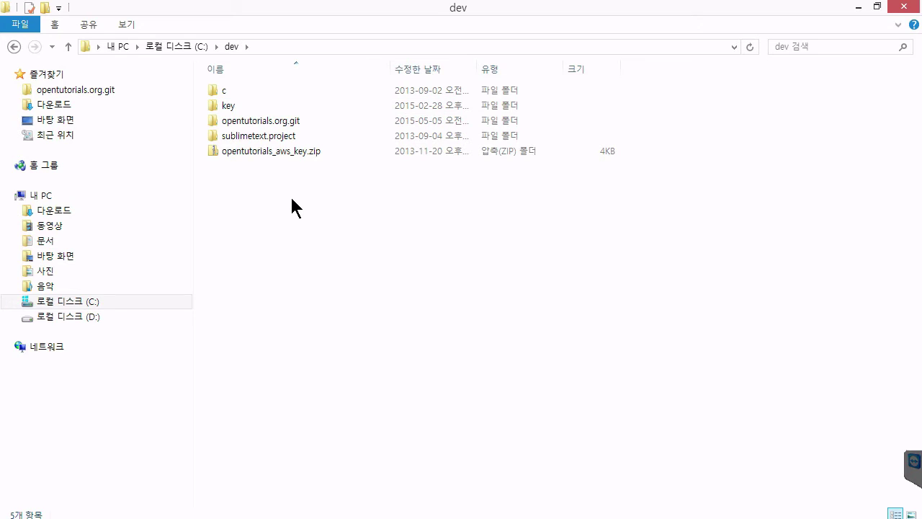
click(232, 106)
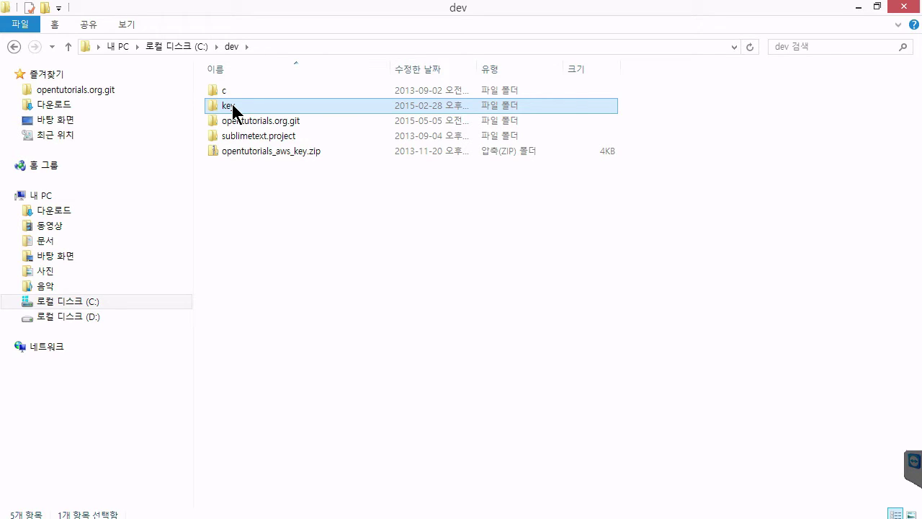
double_click(232, 105)
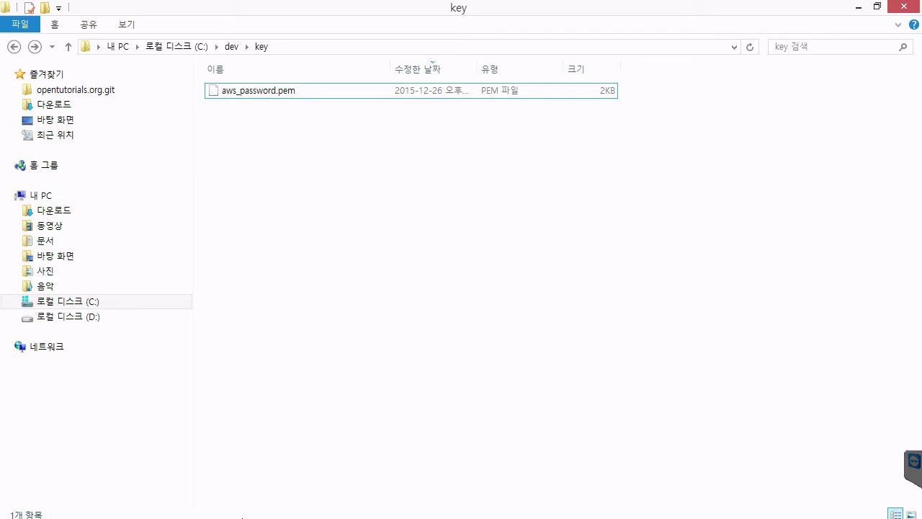
click(236, 425)
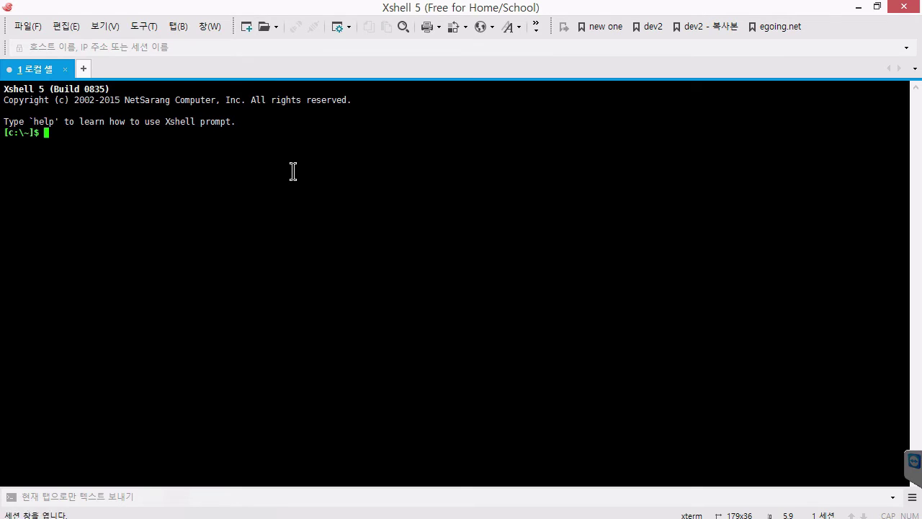
Step: Open the Xshell Sessions list and create a new session
click(258, 30)
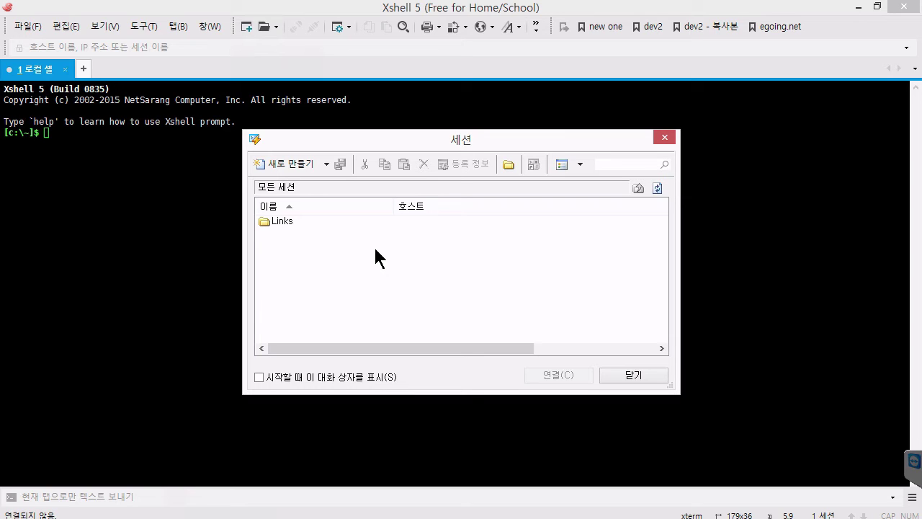
click(297, 165)
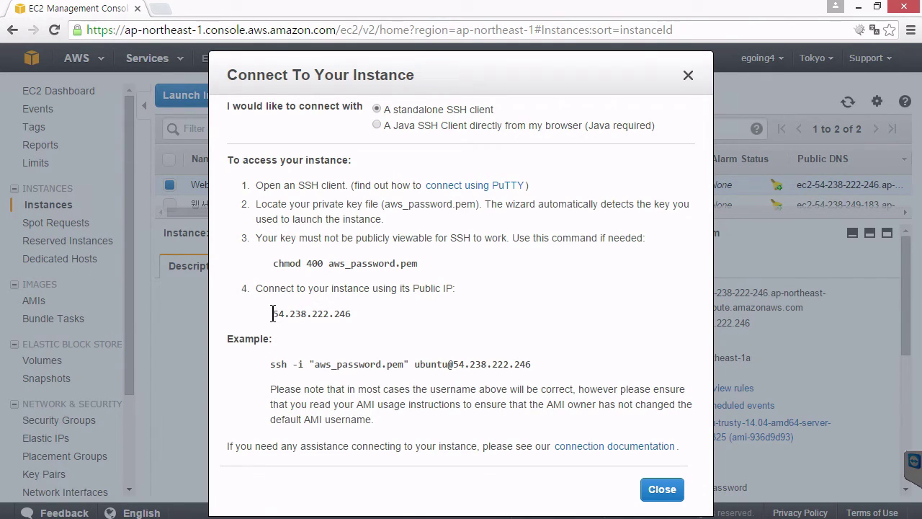
Step: Copy the public IP 54.238.222.246 from the Connect dialog and return to Xshell's new session dialog
drag(272, 314, 360, 315)
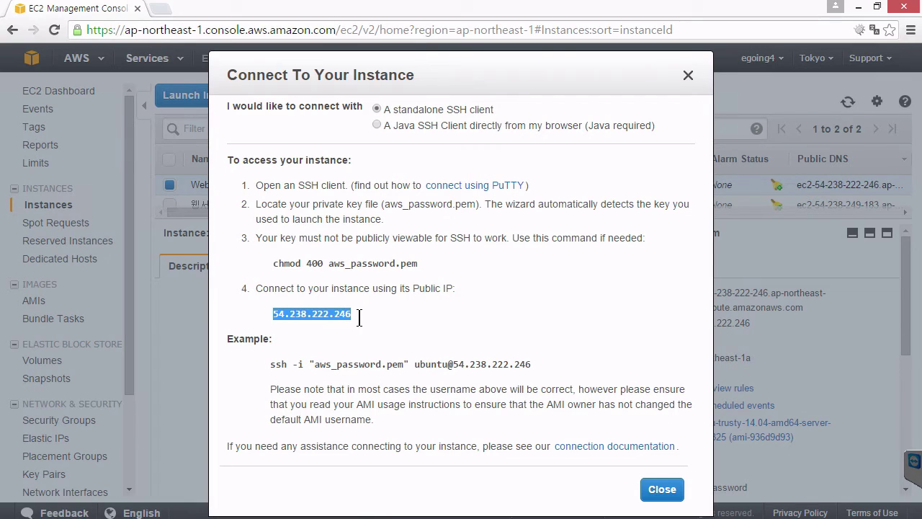
right_click(335, 315)
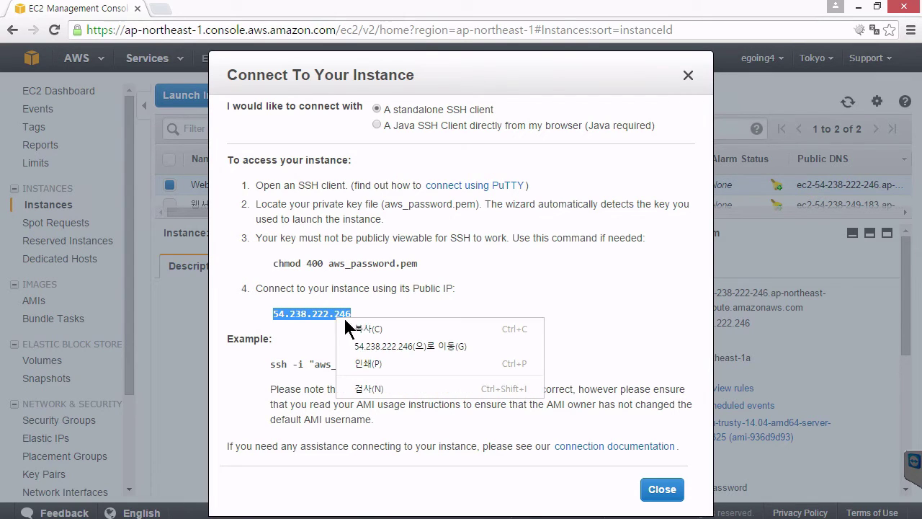
click(364, 328)
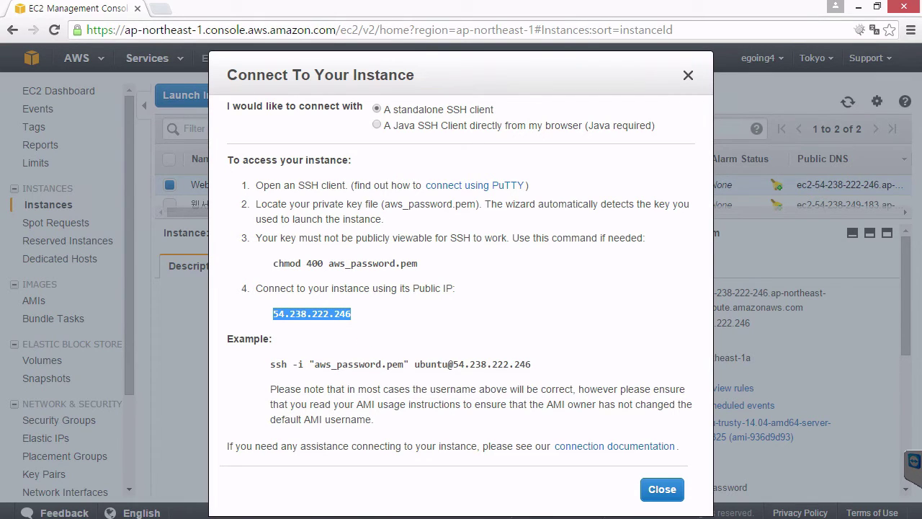
mouse_move(310, 513)
click(288, 433)
key(alt+Tab)
key(alt+Tab)
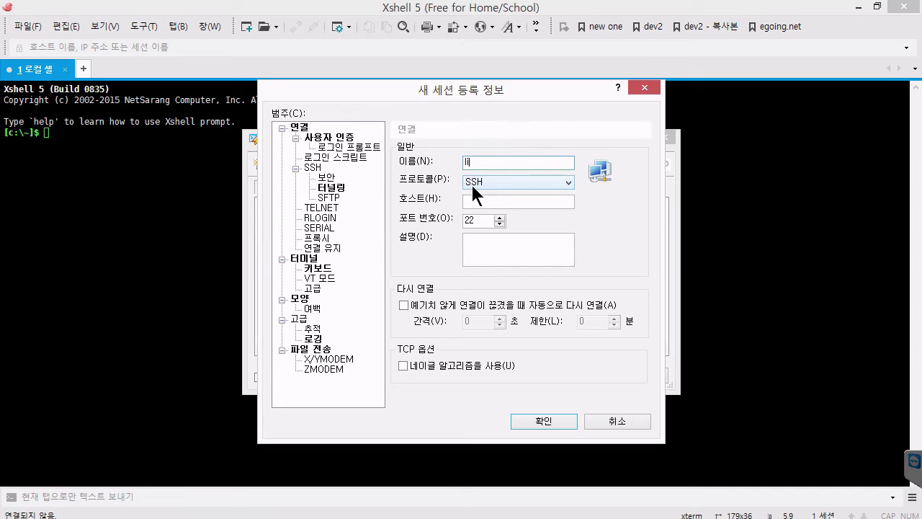
Step: Name the session webserver and paste 54.238.222.246 as its host
text(ubuntu)
click(498, 202)
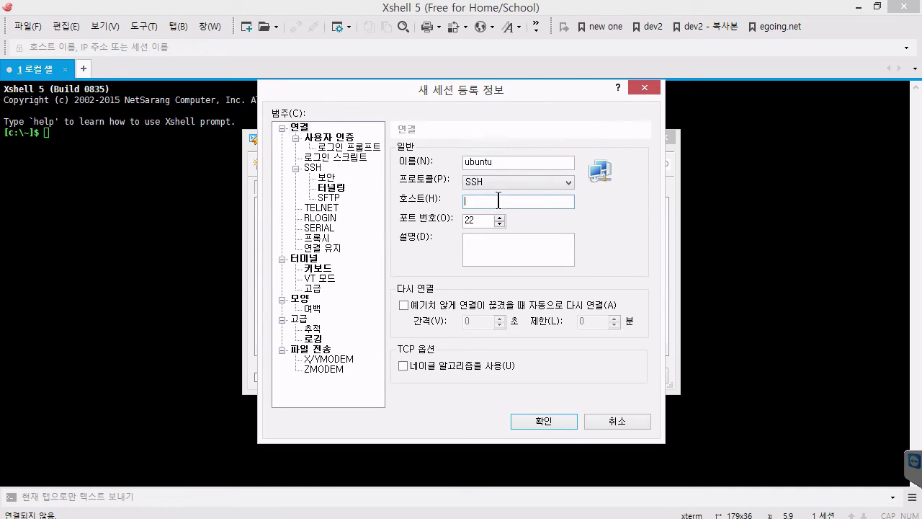
click(520, 163)
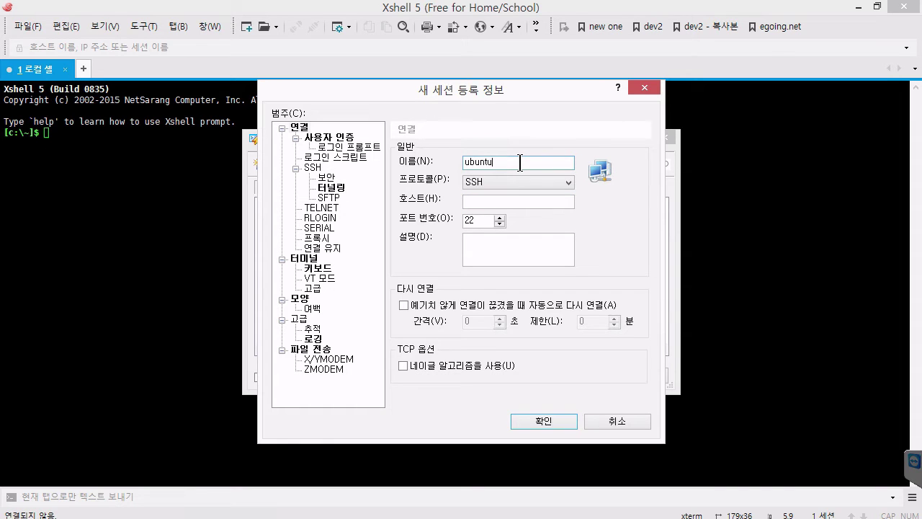
key(super)
key(super)
key(BackSpace)
key(BackSpace)
key(BackSpace)
key(BackSpace)
key(BackSpace)
key(BackSpace)
text(webserver)
click(475, 202)
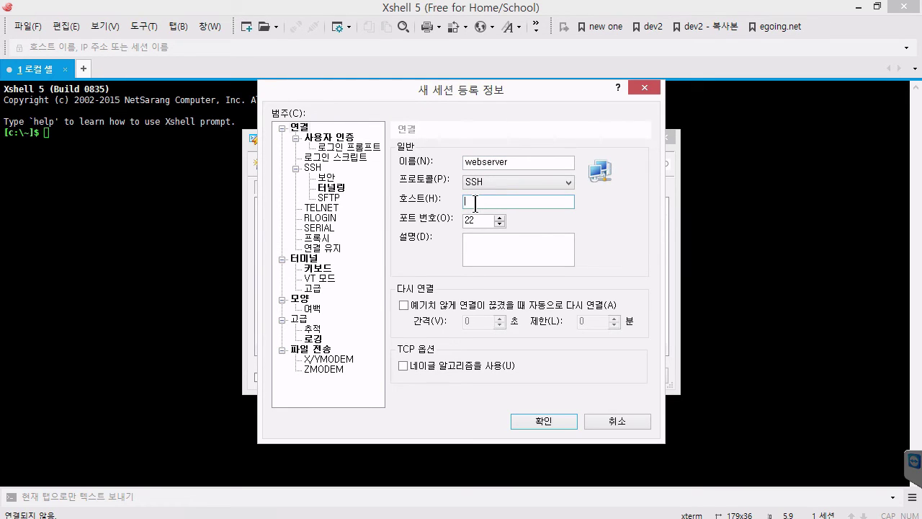
key(ctrl+v)
click(500, 255)
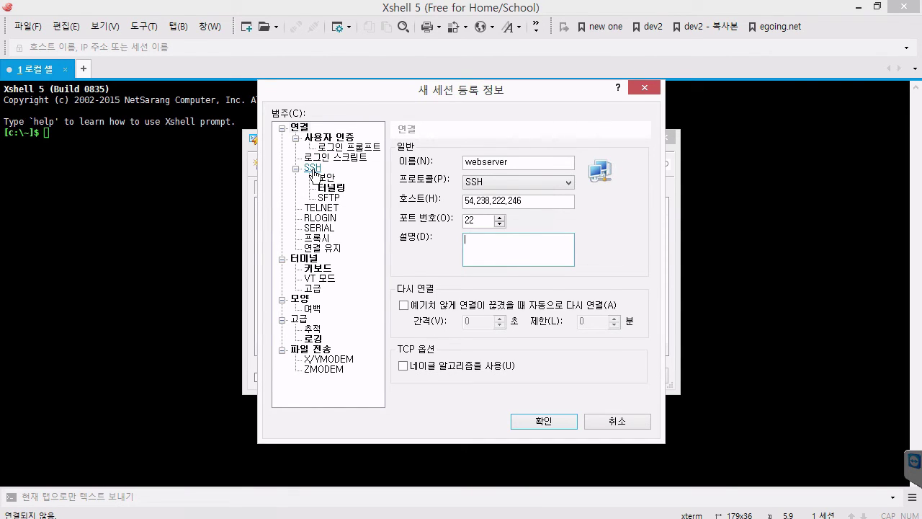
Step: Look through the SSH and login category pages, ending on Connection > Authentication's user name field
double_click(313, 169)
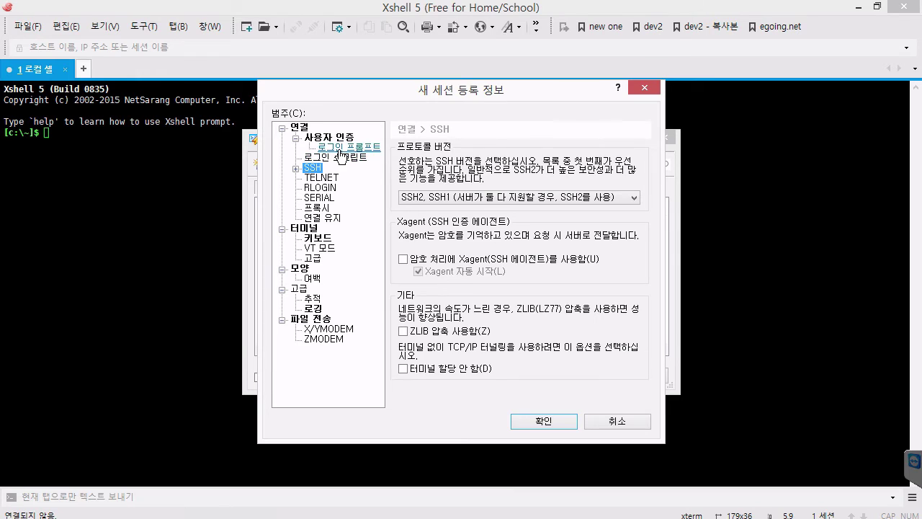
click(340, 148)
click(336, 158)
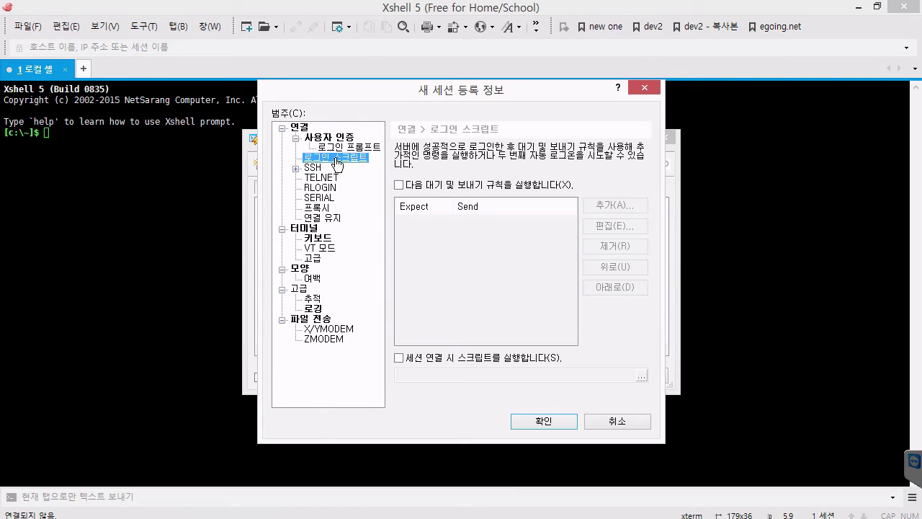
click(299, 127)
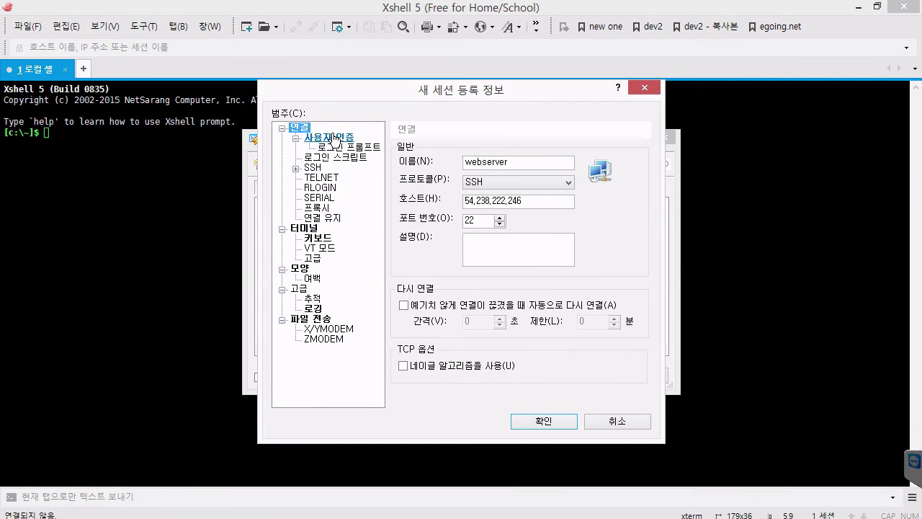
click(333, 138)
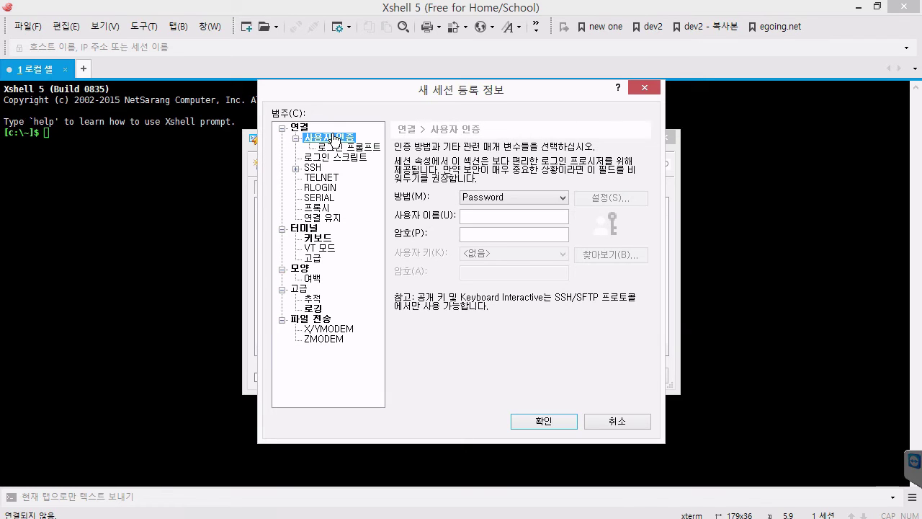
click(472, 219)
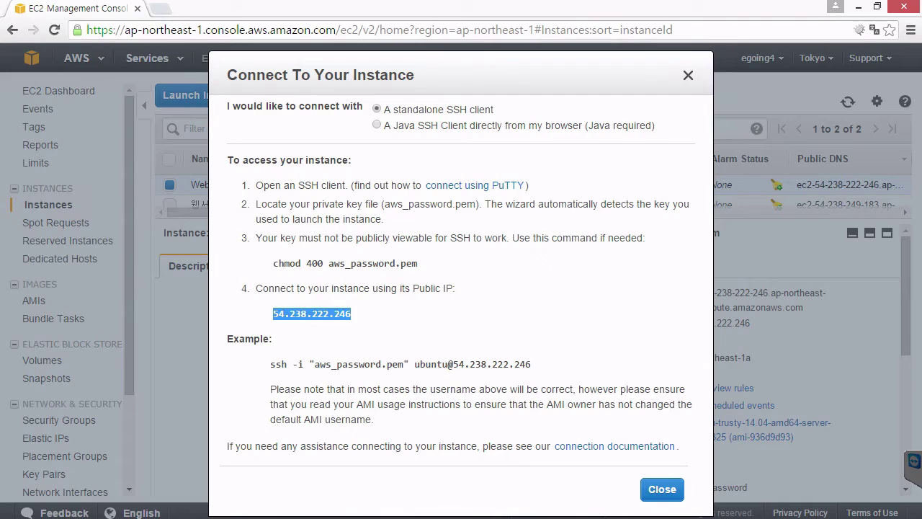
click(402, 365)
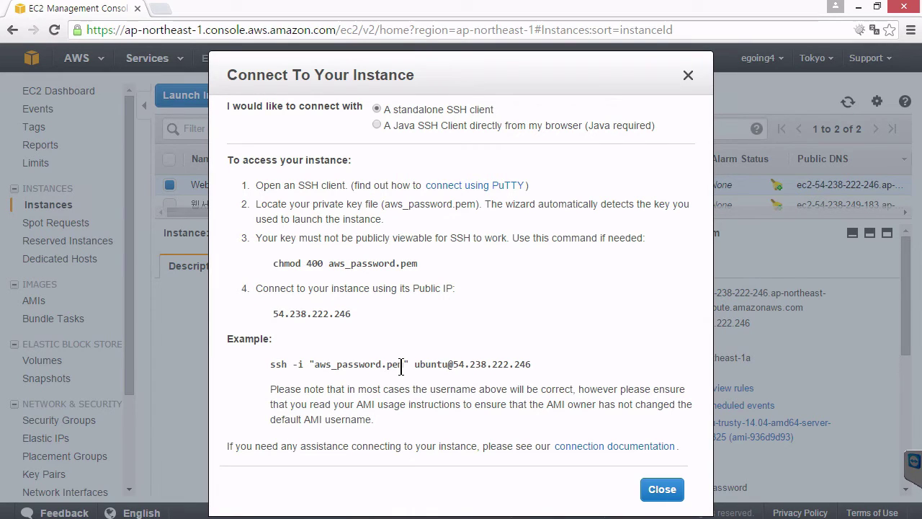
double_click(431, 365)
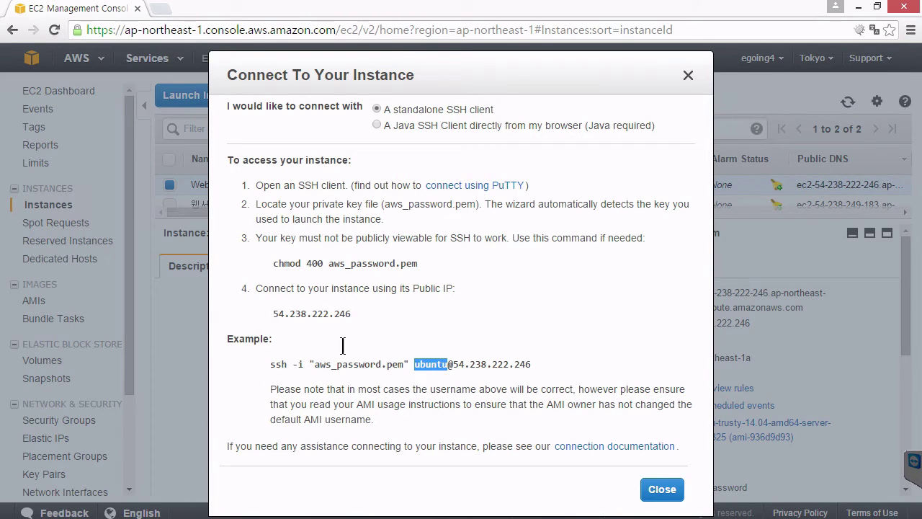
drag(272, 315, 377, 315)
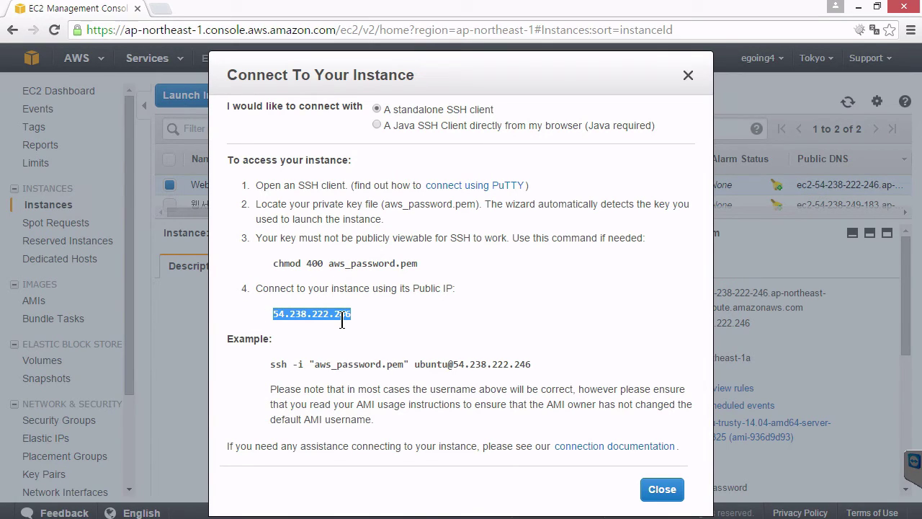
double_click(436, 365)
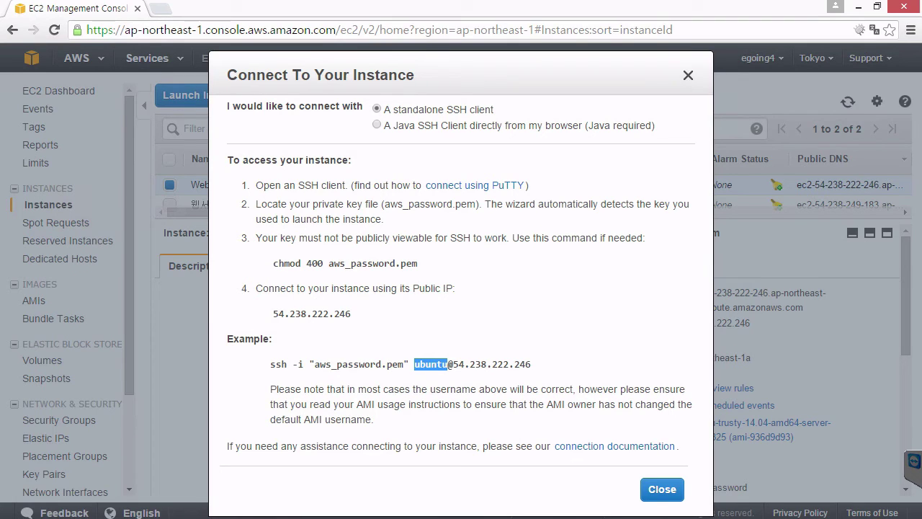
mouse_move(237, 517)
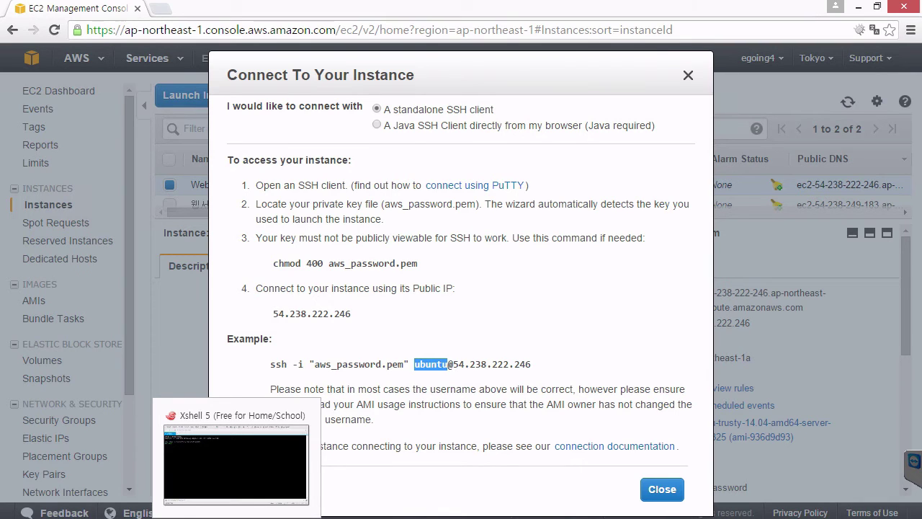
click(236, 461)
Step: Enter ubuntu as the login user name, after briefly trying ec2-user
click(479, 202)
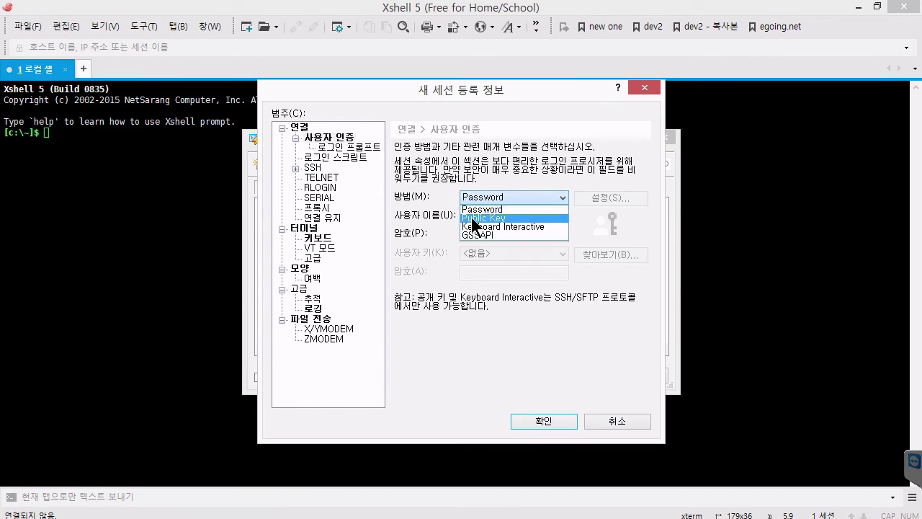
click(476, 209)
click(467, 218)
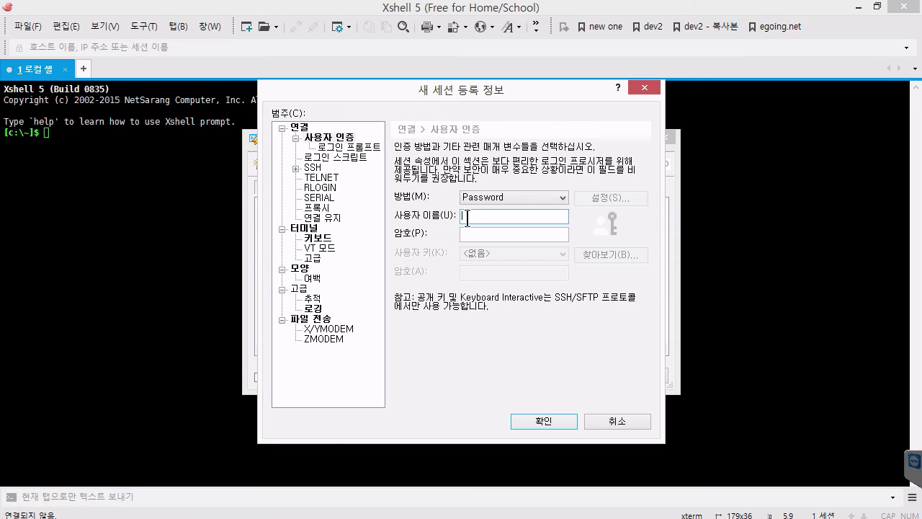
text(ubuntu)
key(BackSpace)
key(BackSpace)
key(BackSpace)
key(BackSpace)
key(BackSpace)
key(BackSpace)
text(ec2-user)
key(BackSpace)
key(BackSpace)
key(BackSpace)
key(BackSpace)
key(BackSpace)
key(BackSpace)
key(BackSpace)
text(ubun)
key(BackSpace)
key(BackSpace)
key(BackSpace)
key(BackSpace)
text(ubun)
key(BackSpace)
key(BackSpace)
key(BackSpace)
key(BackSpace)
text(ubuntu)
Step: Type a test password, switch the method to Public Key, and open the User Keys list
click(488, 236)
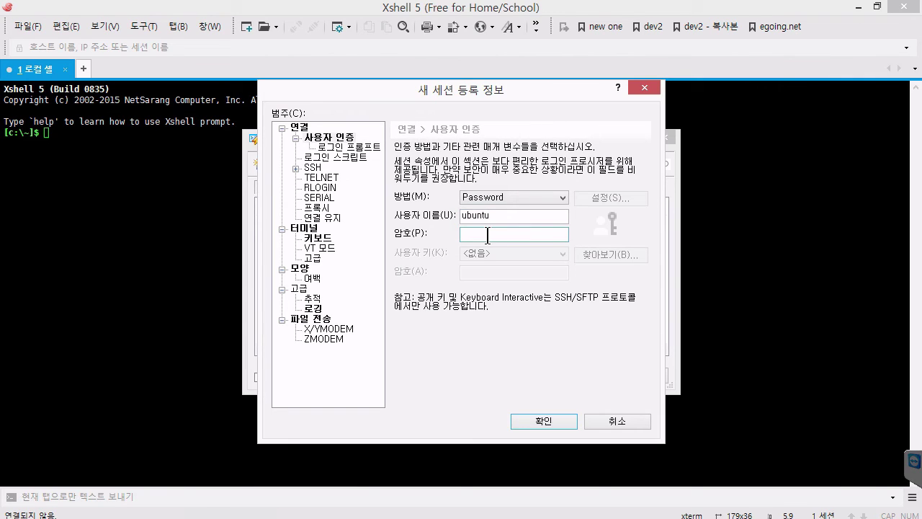
text(123456)
key(BackSpace)
key(BackSpace)
click(520, 200)
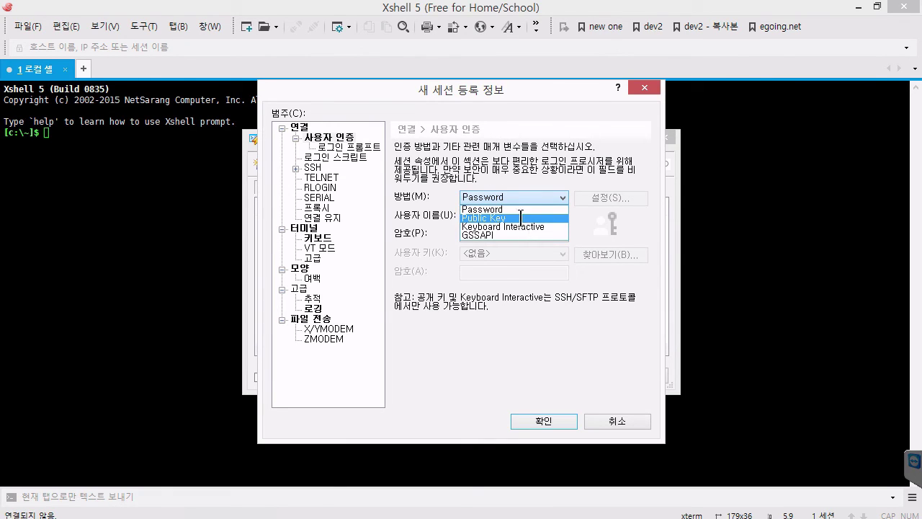
click(521, 218)
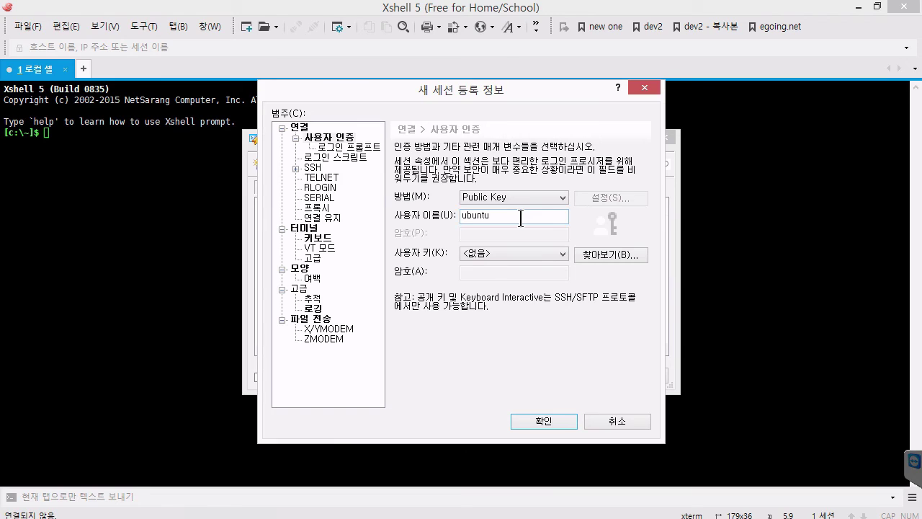
click(609, 259)
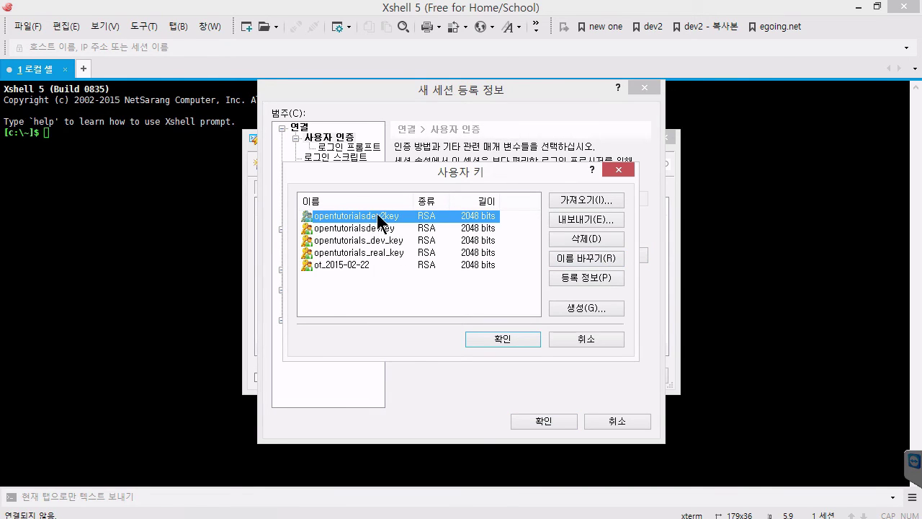
Step: Import aws_password.pem from C:\dev\key as a user key and select the aws_password key
click(583, 199)
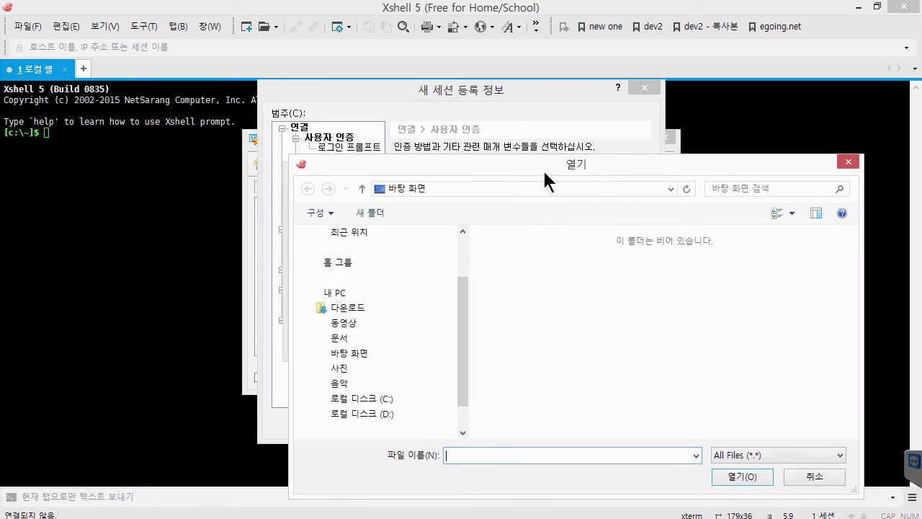
drag(544, 171, 487, 142)
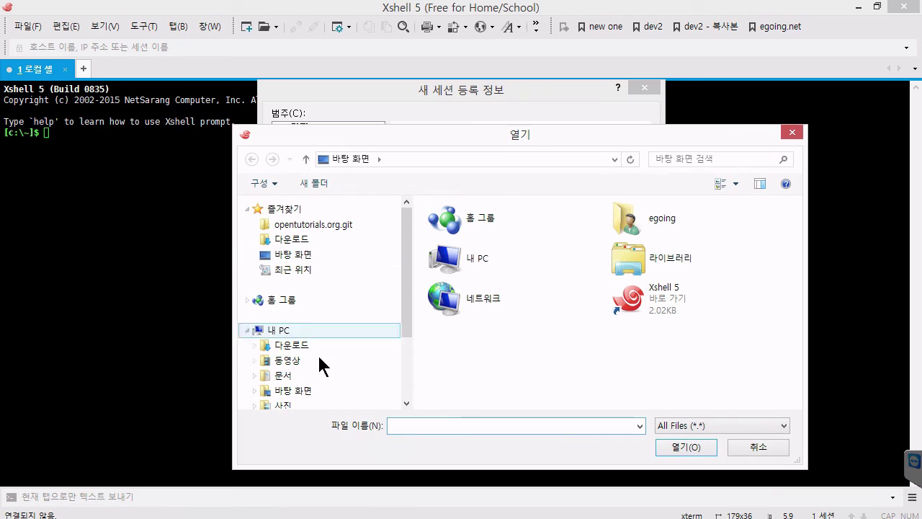
click(407, 361)
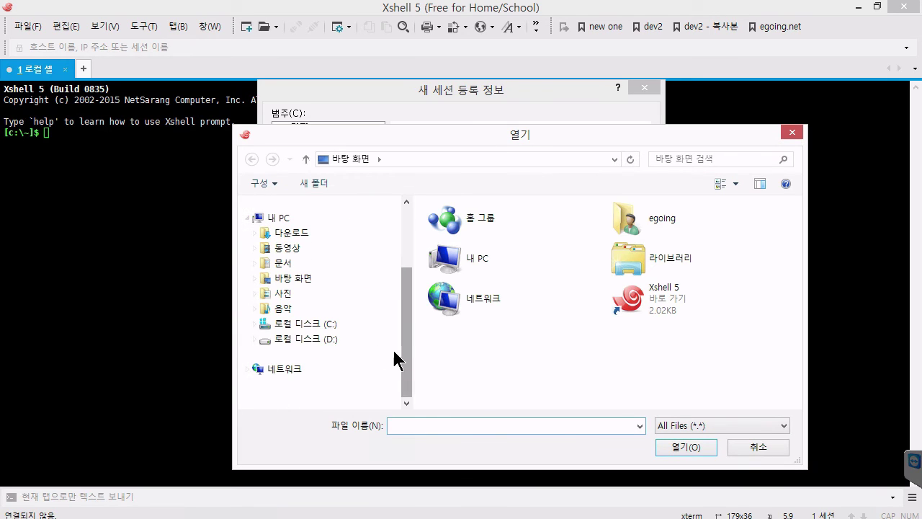
click(328, 324)
click(465, 238)
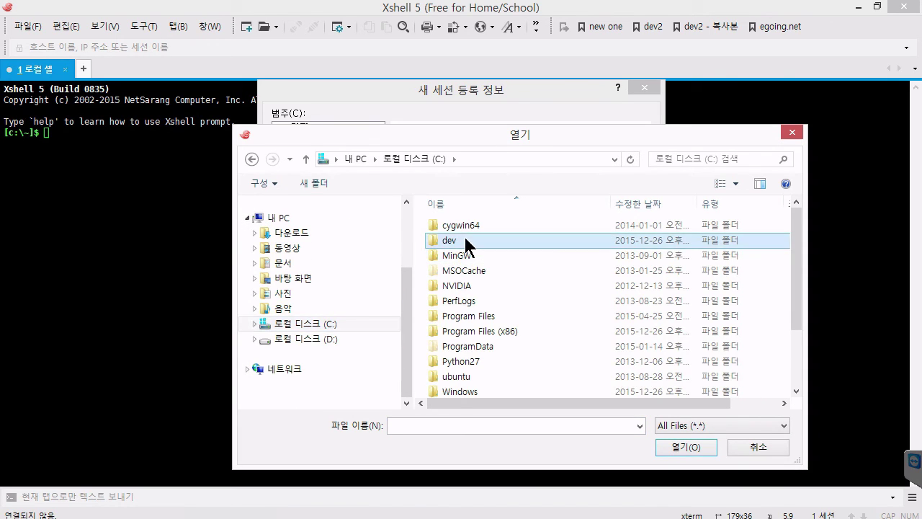
double_click(465, 240)
double_click(464, 237)
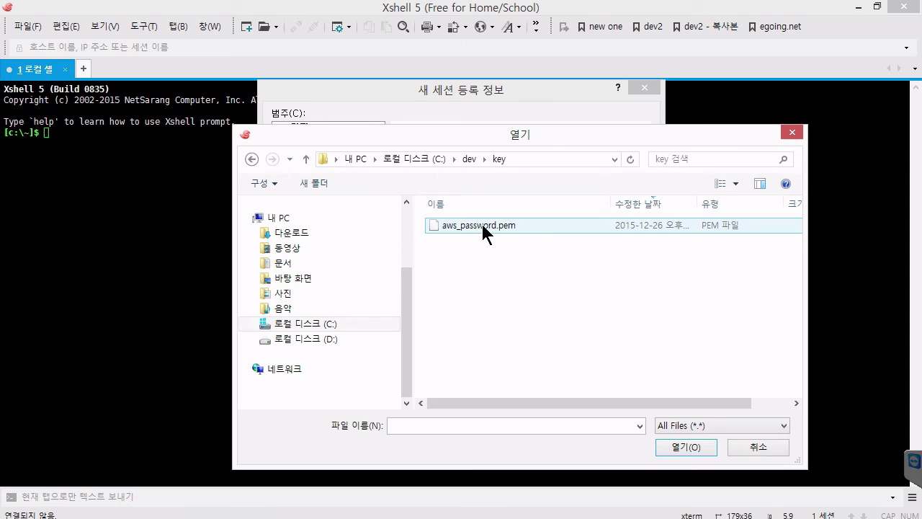
double_click(483, 227)
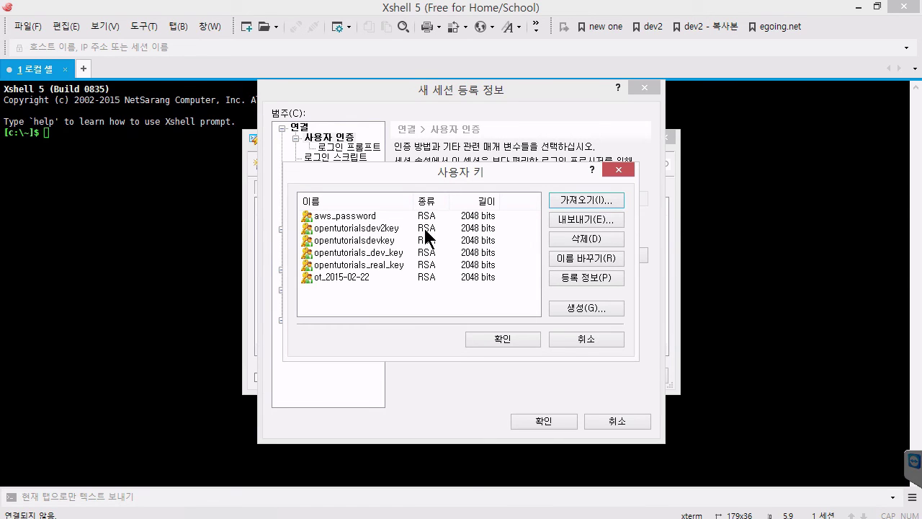
click(371, 216)
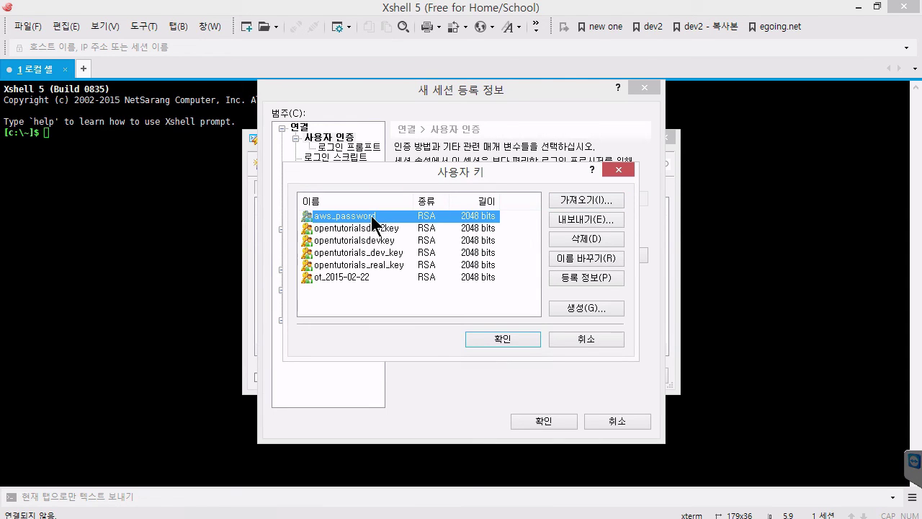